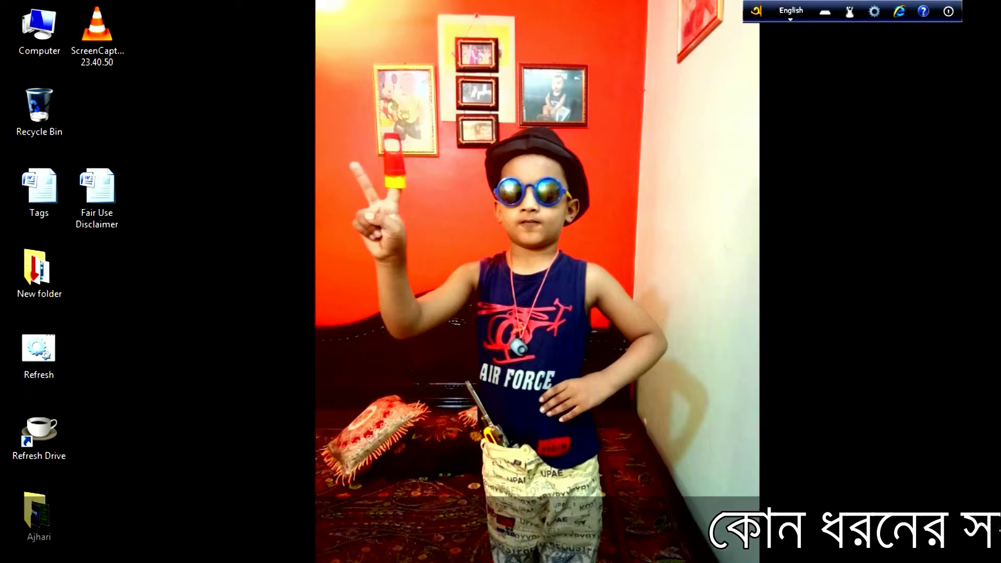
Restore the Chrome window from the taskbar to a New Tab page
left_click(140, 501)
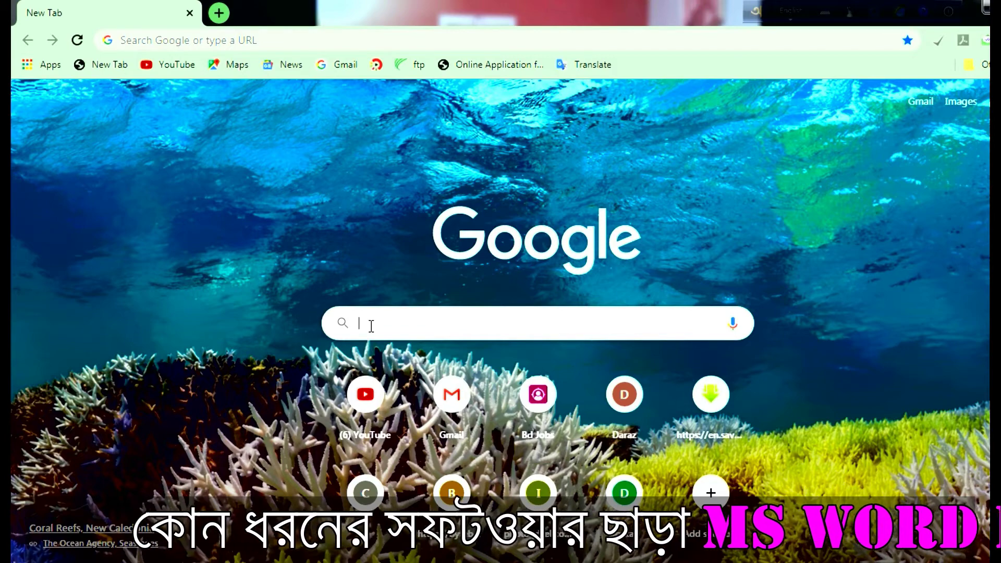
Search Google for 'word to pdf converter', then search 'haipdf' in a new tab and open hipdf.com
type("wor")
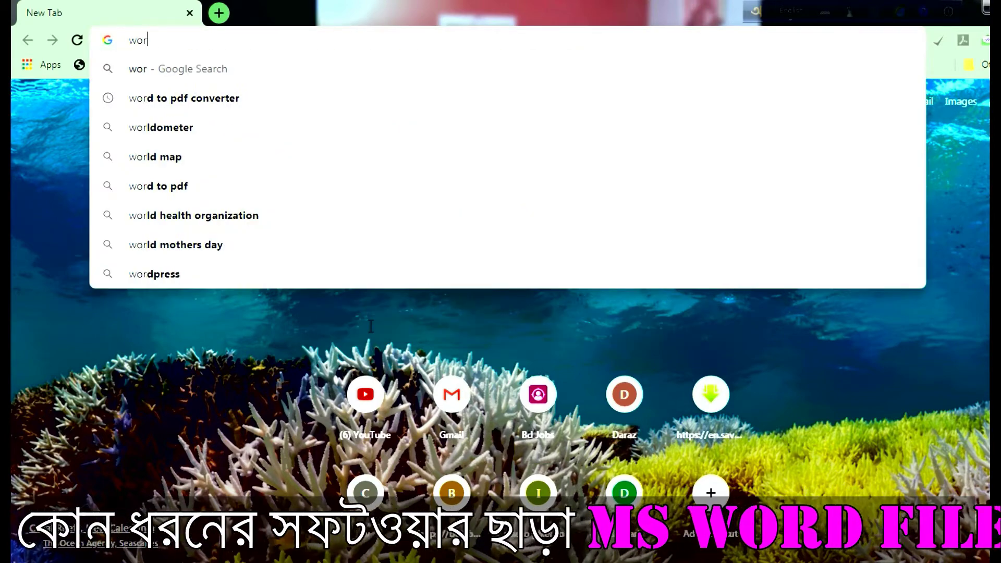
type("d")
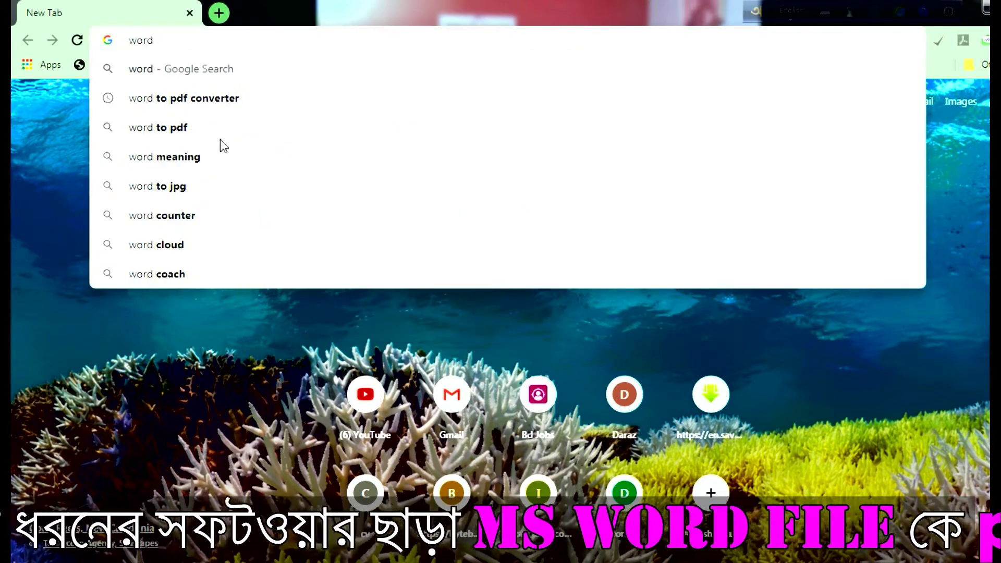
left_click(211, 97)
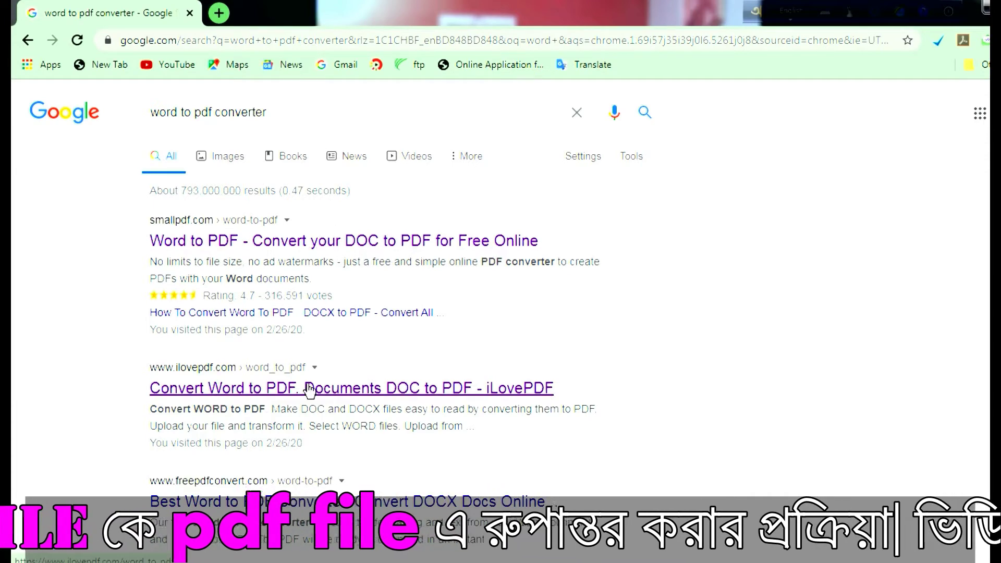
key("ctrl+t")
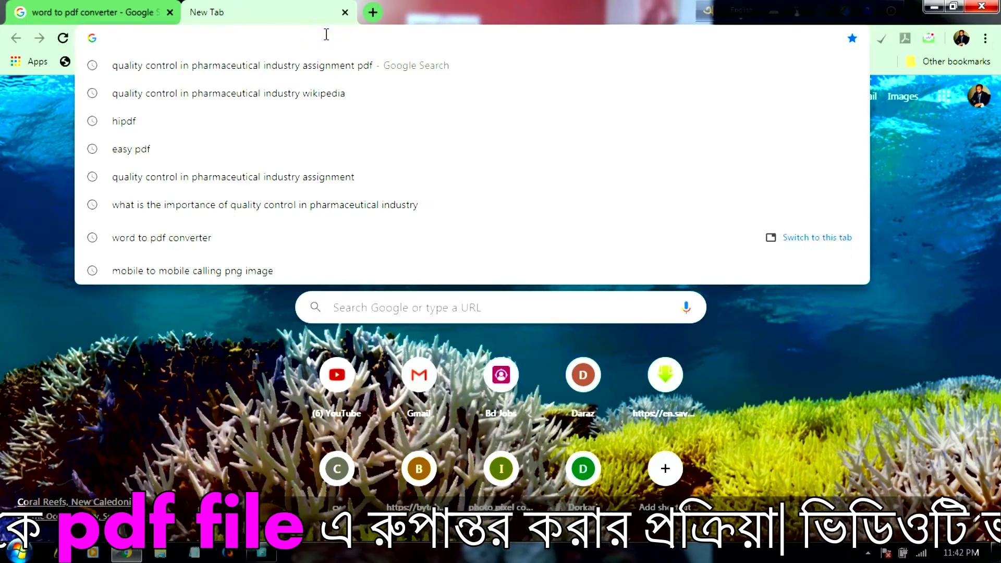
type("h")
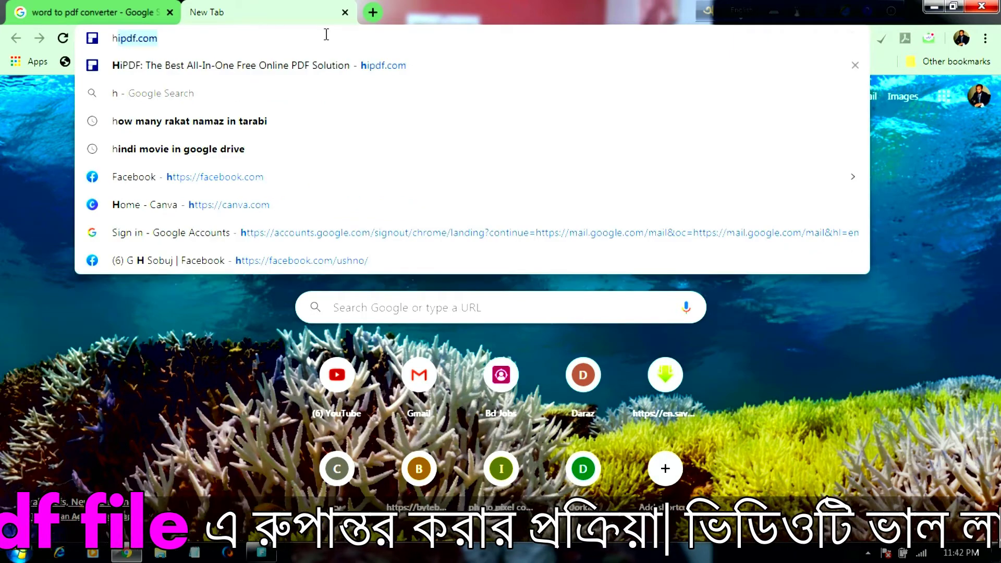
type("ai")
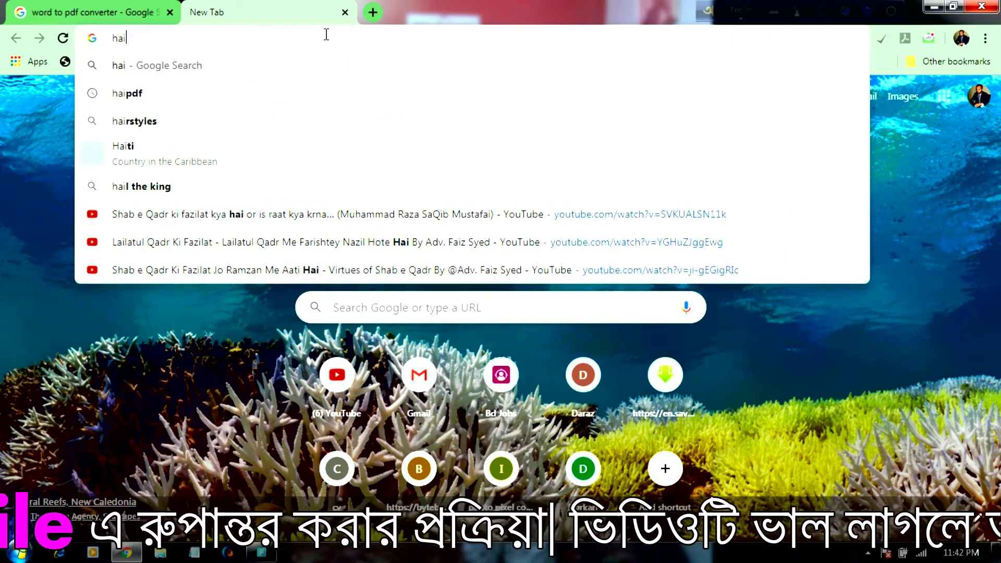
left_click(132, 95)
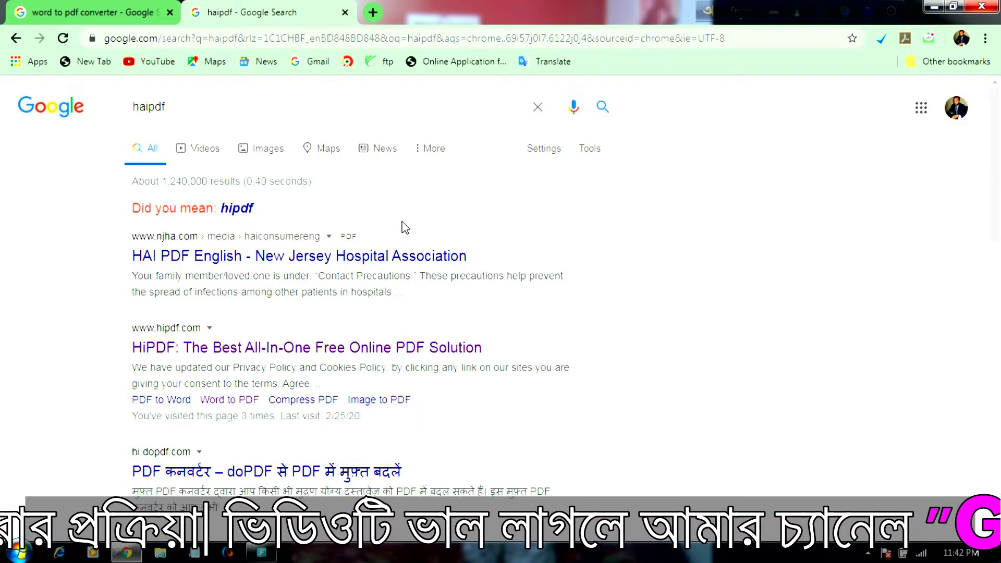
left_click(159, 329)
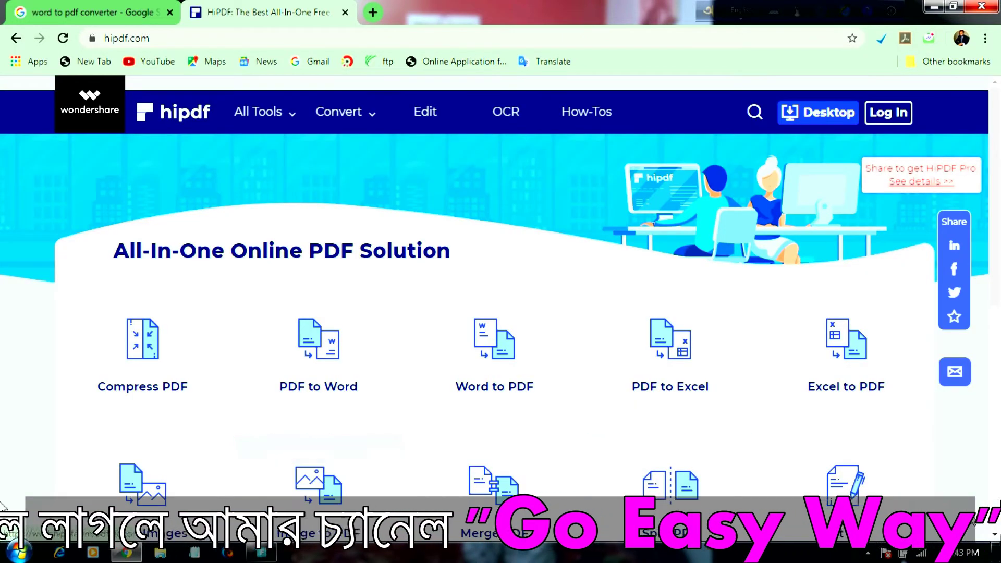
Scroll through the hipdf.com tool grid and open the Word to PDF converter
scroll(500, 281, "down", 2)
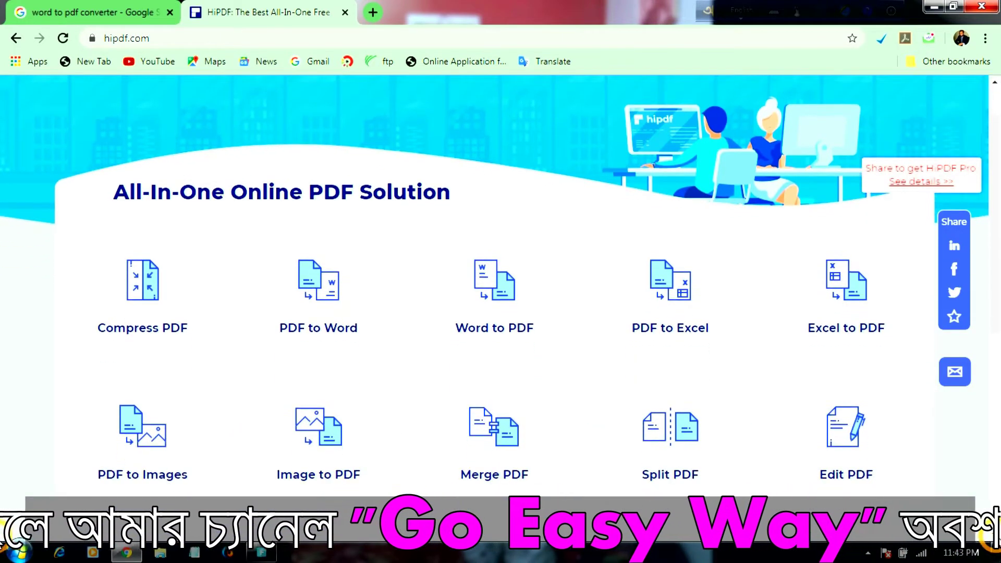
left_click(994, 540)
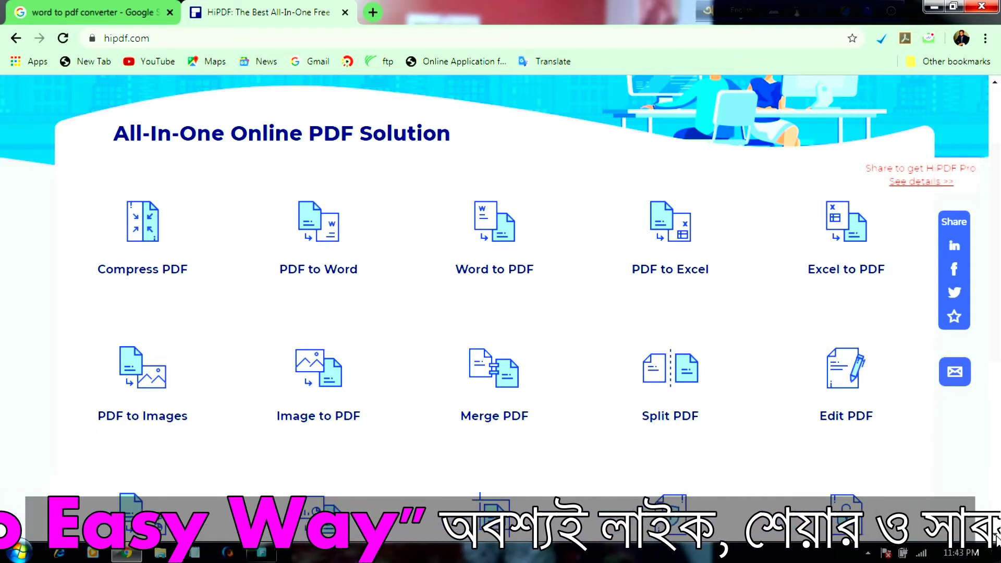
scroll(500, 281, "down", 2)
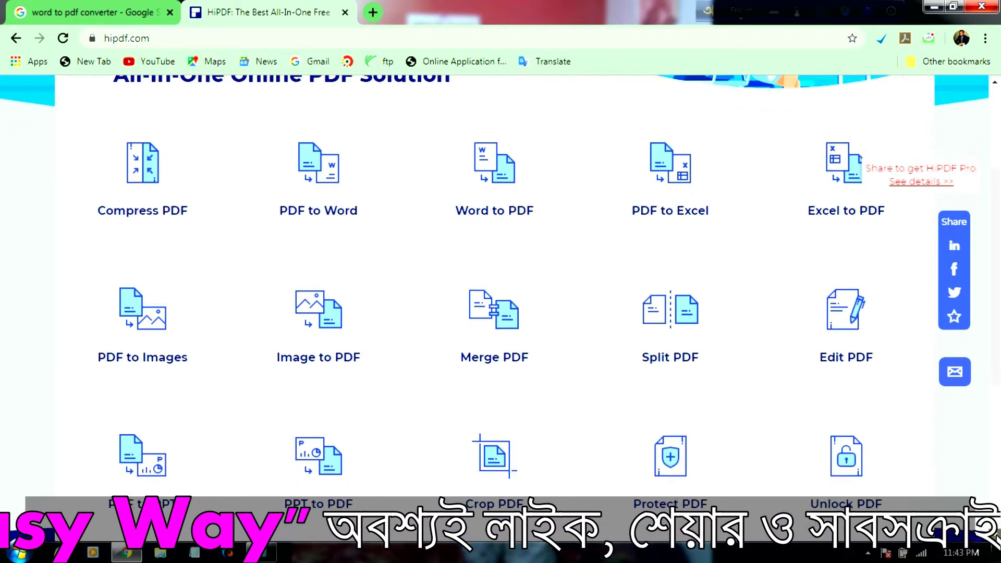
scroll(501, 282, "down", 1)
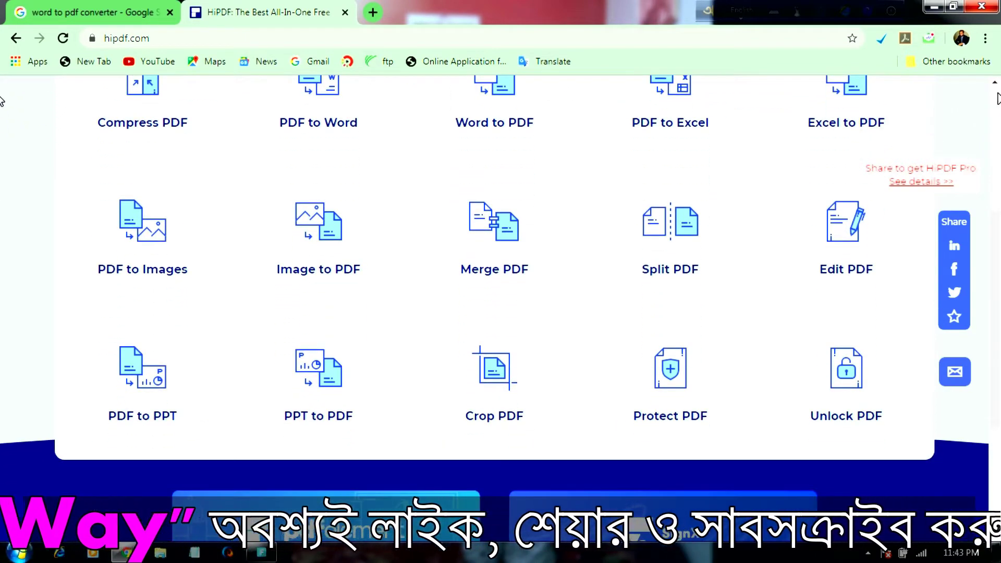
scroll(995, 83, "up", 1)
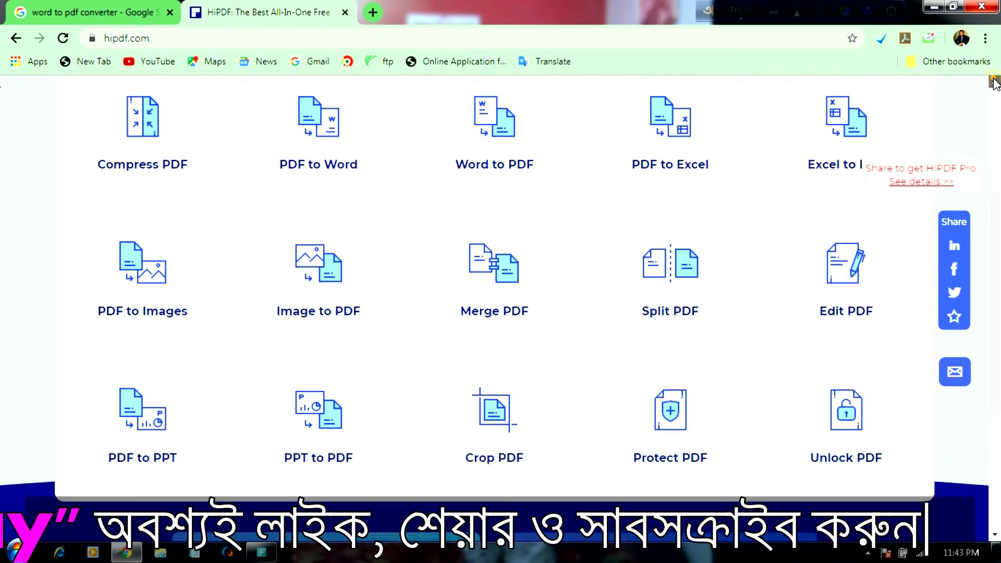
scroll(996, 83, "up", 1)
scroll(995, 83, "up", 2)
scroll(996, 83, "up", 1)
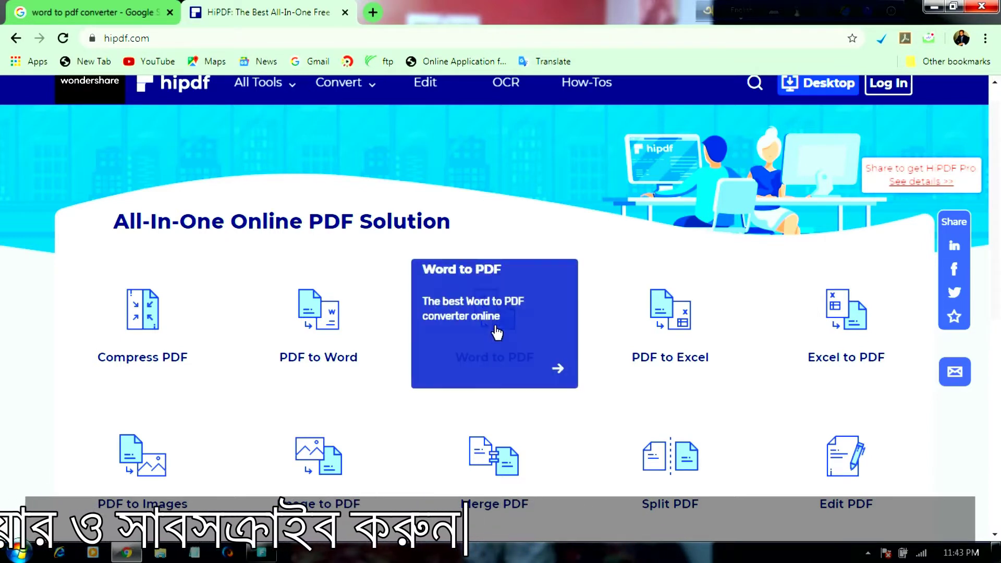
left_click(557, 381)
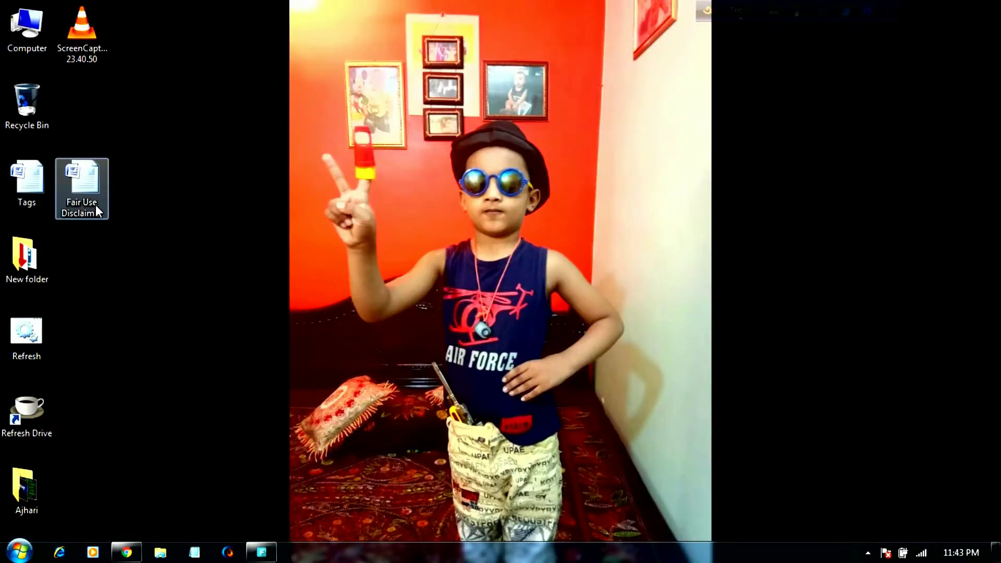
Open the Fair Use Disclaimer document and trim the title so it ends 'Fair Use Disclaimer:-'
double_click(78, 200)
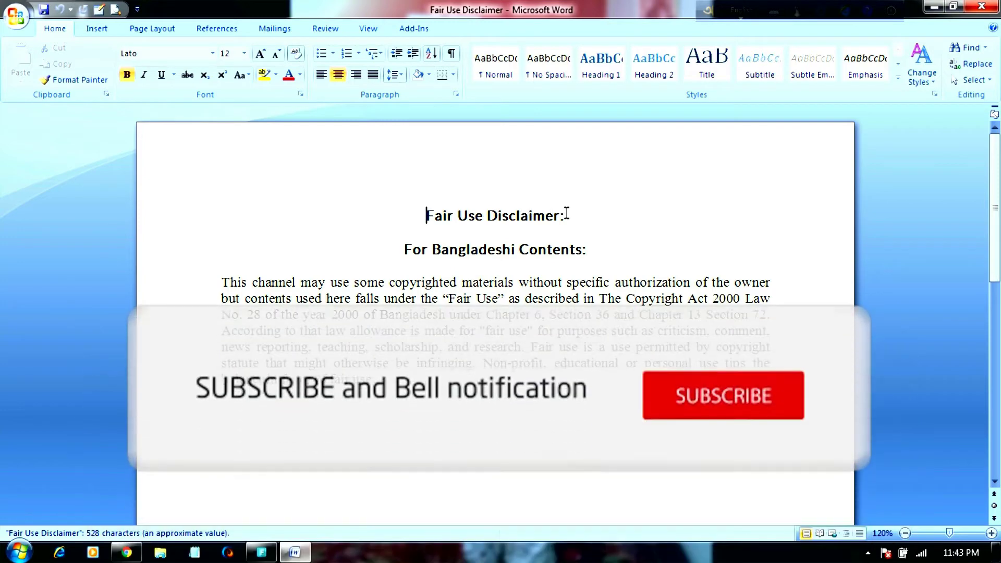
left_click(566, 215)
key("BackSpace")
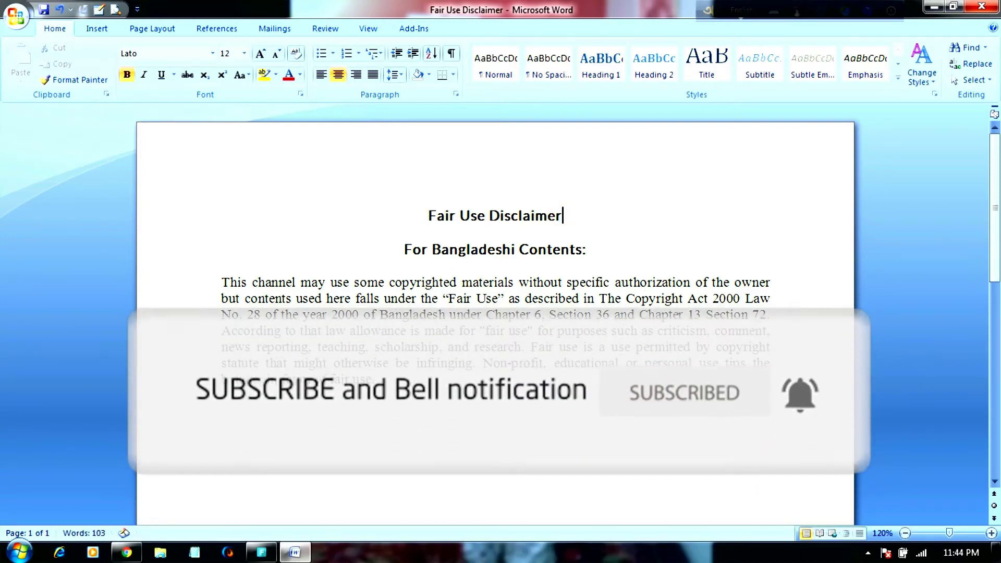
key("BackSpace")
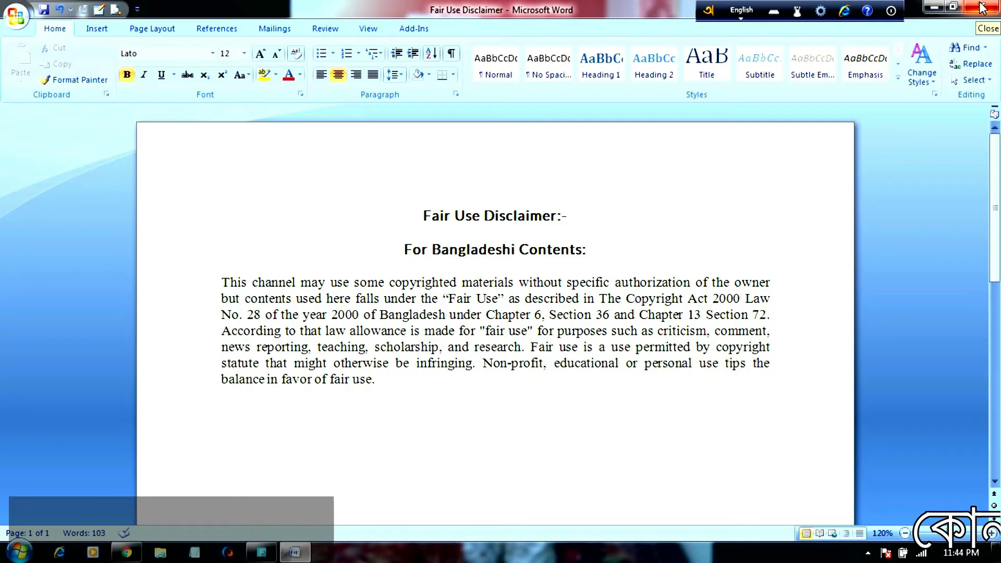
left_click(563, 315)
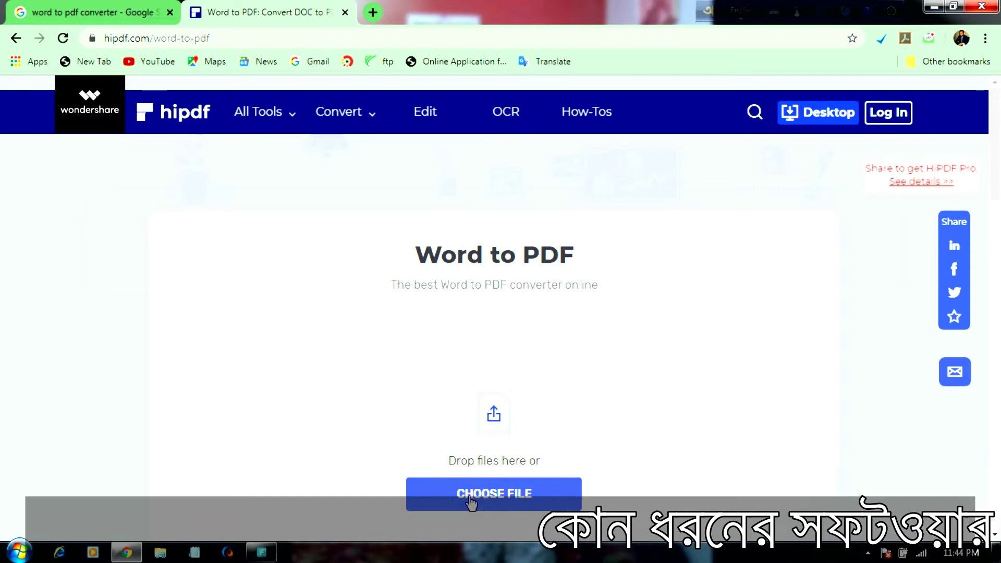
Choose Fair Use Disclaimer.docx from the Desktop, convert it to PDF, and download the result
left_click(468, 496)
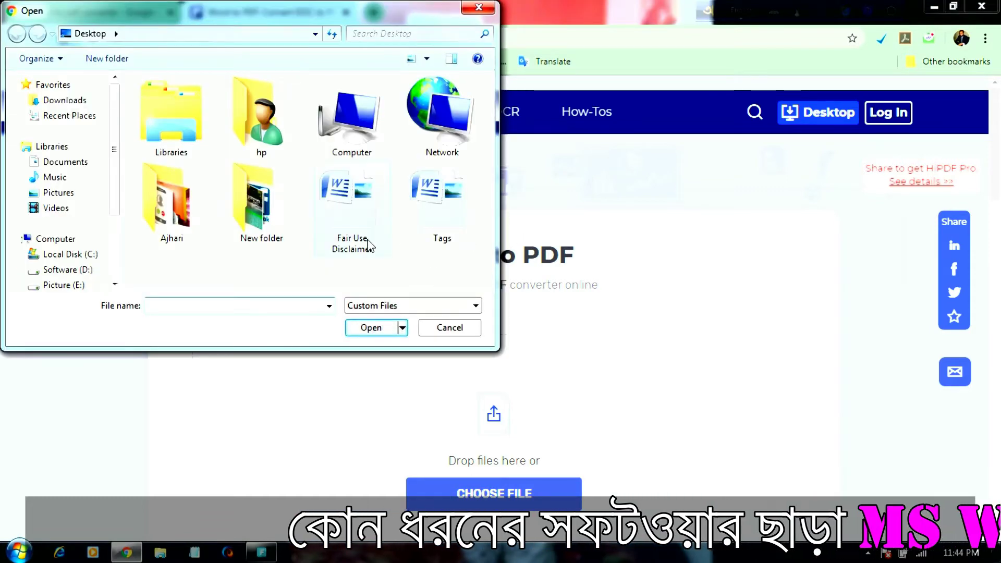
left_click(368, 243)
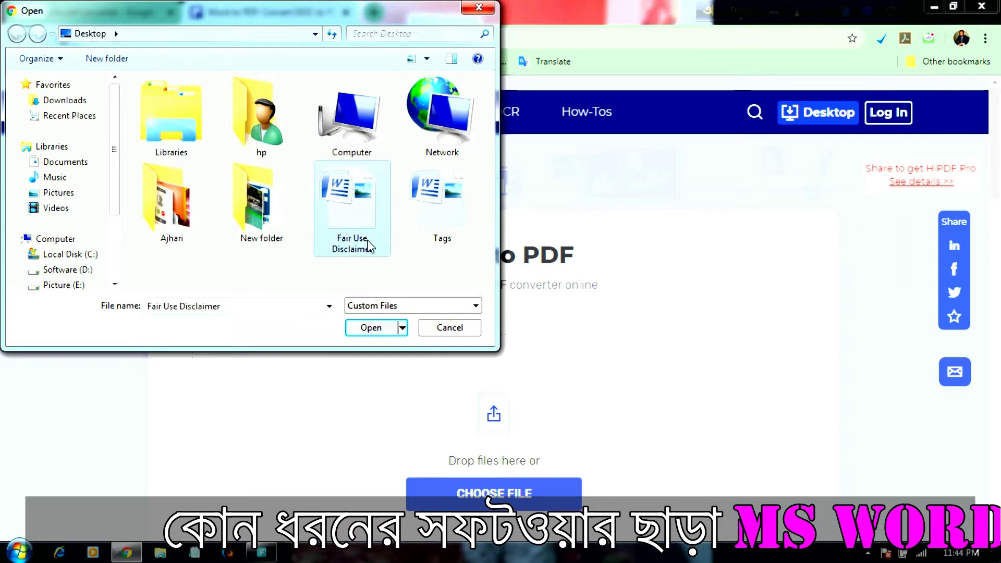
left_click(371, 328)
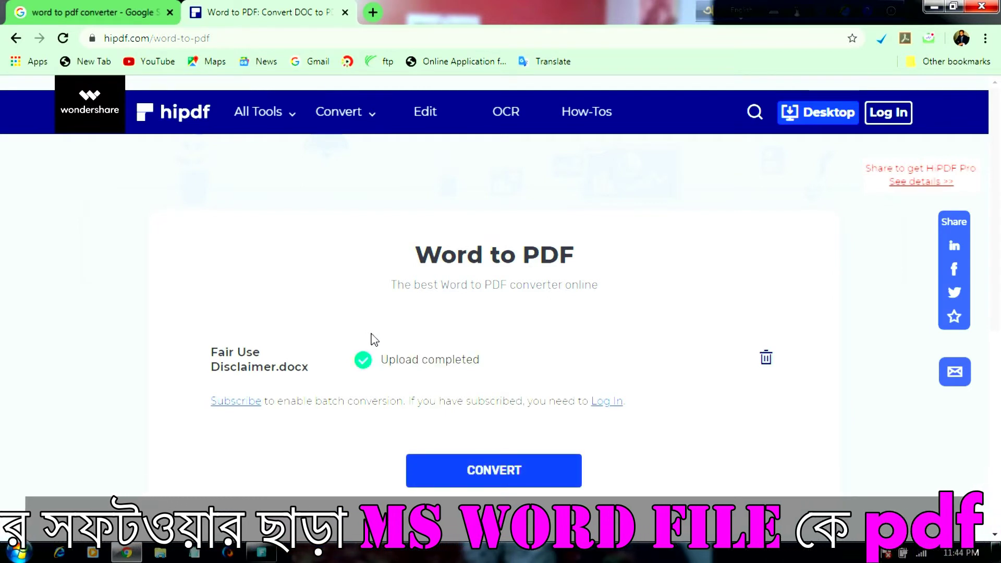
left_click(479, 471)
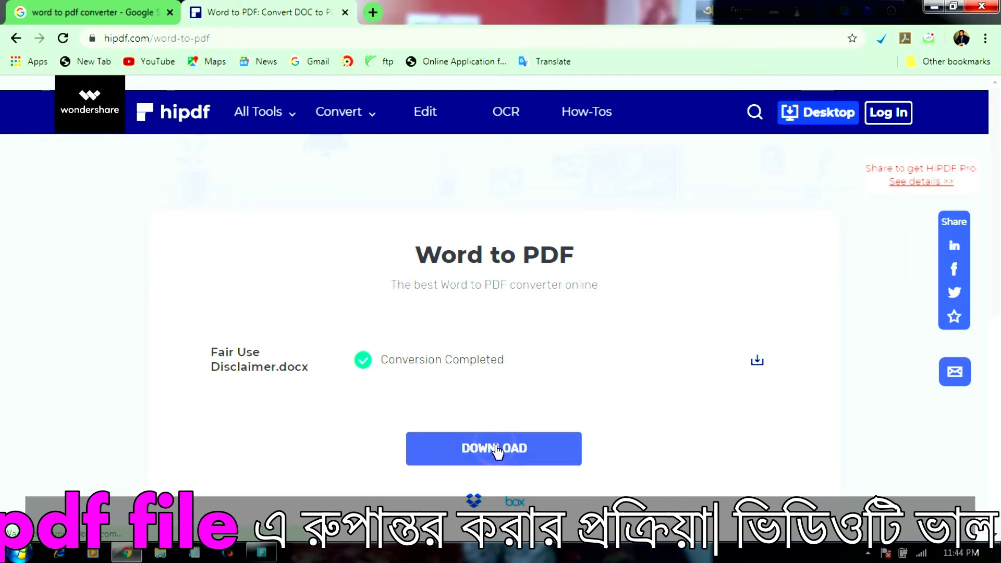
left_click(497, 449)
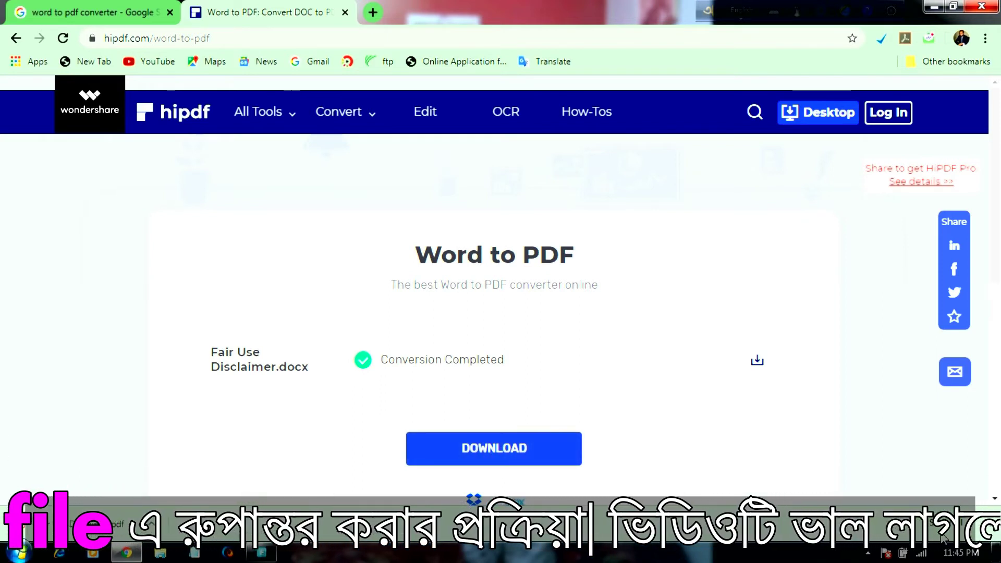
Copy the downloaded Fair Use Disclaimer PDF from its Downloads folder
key("ctrl+j")
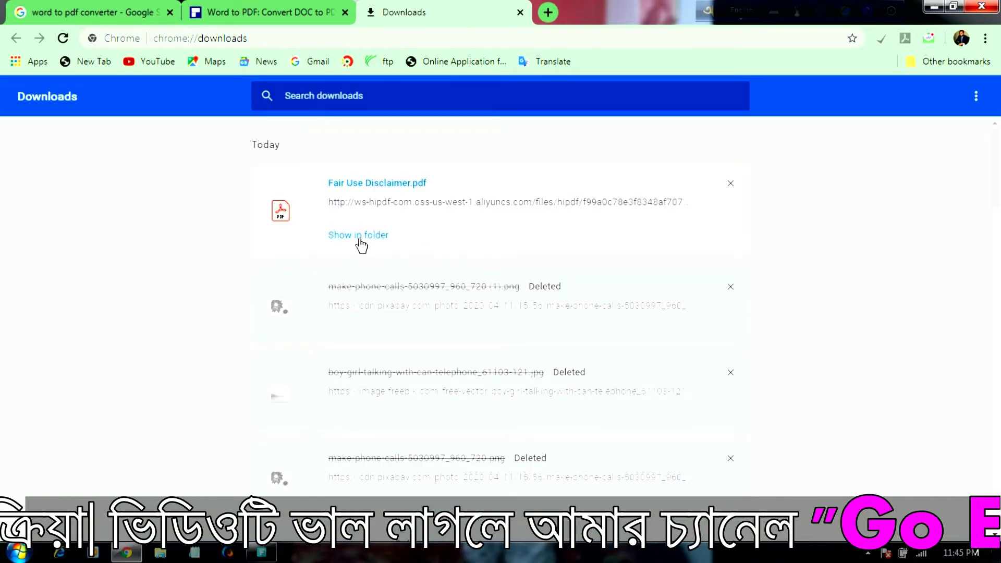
left_click(359, 238)
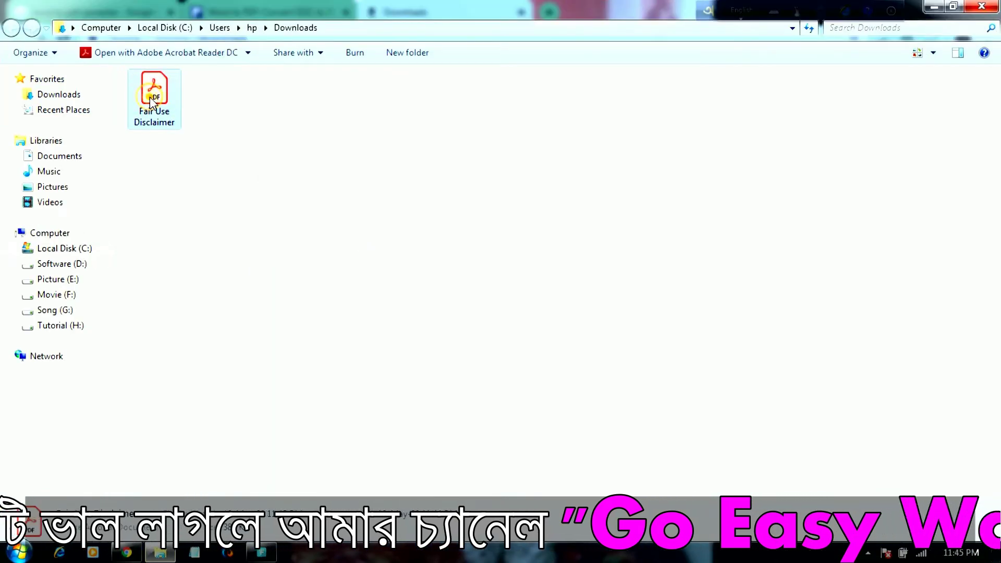
right_click(151, 101)
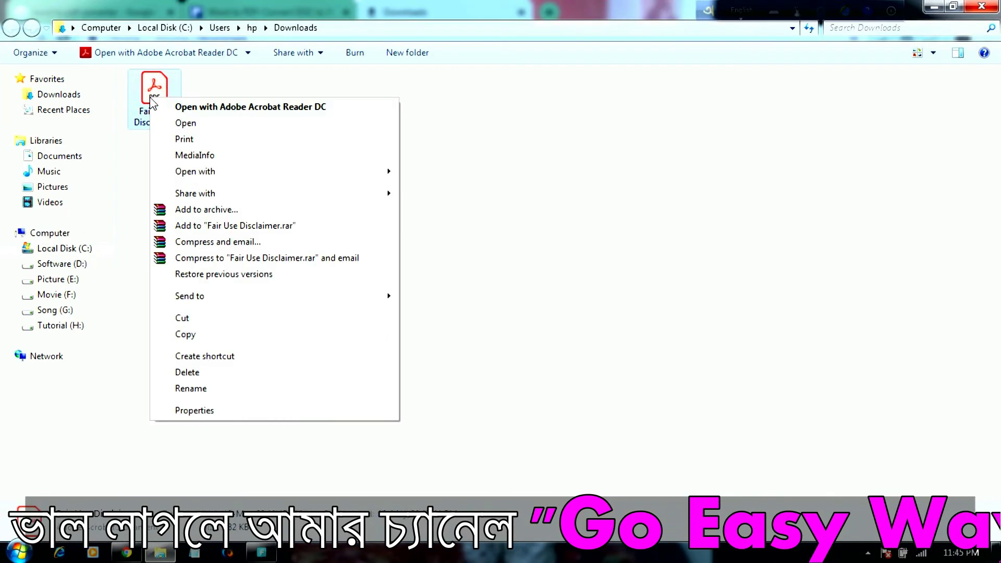
left_click(219, 336)
Close the Explorer and browser windows and paste the PDF onto the desktop, keeping its name
left_click(972, 6)
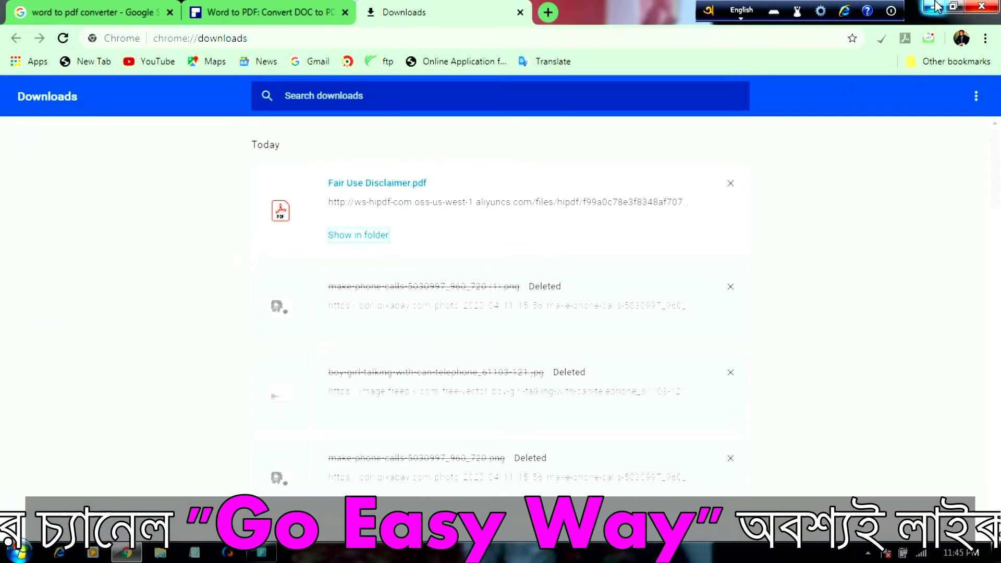
left_click(967, 6)
left_click(175, 233)
right_click(174, 233)
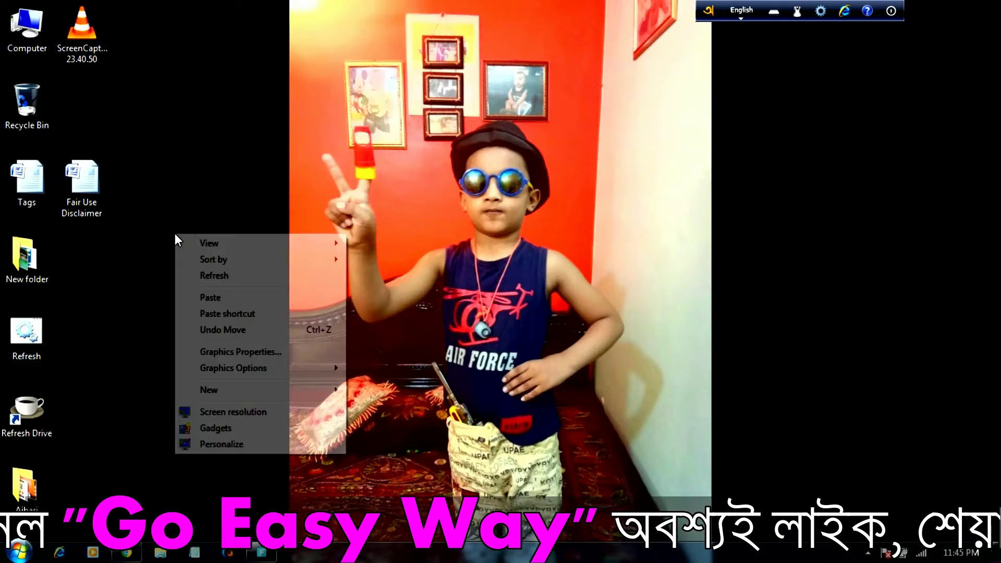
left_click(206, 299)
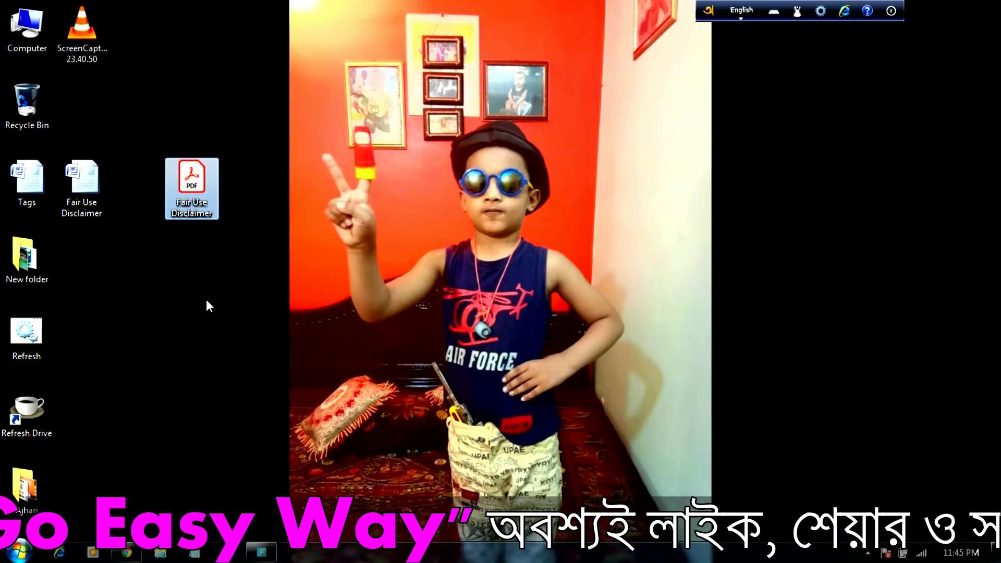
left_click(191, 209)
key("Return")
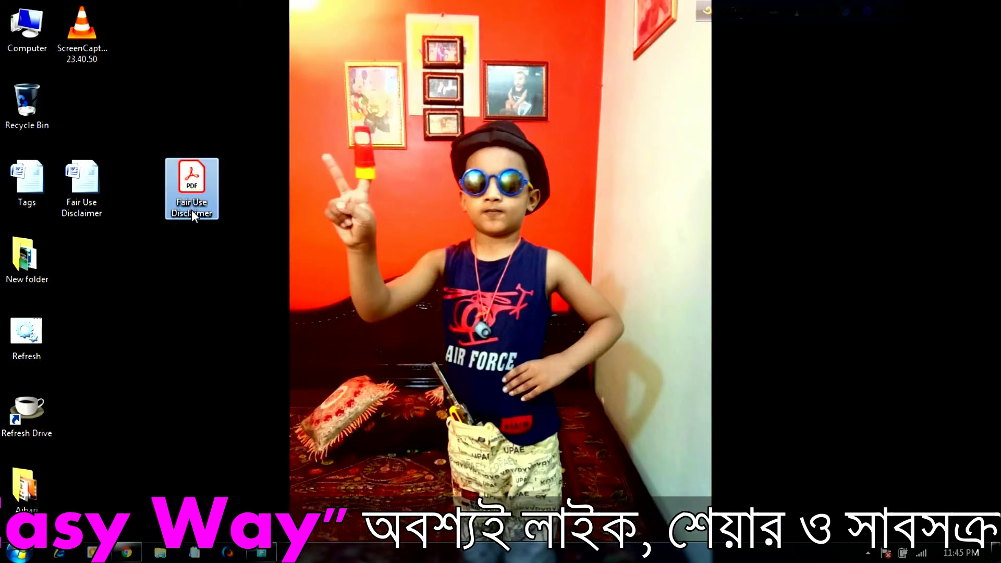
Open the desktop Fair Use Disclaimer.pdf in Acrobat Reader and scroll through the disclaimer text
double_click(201, 183)
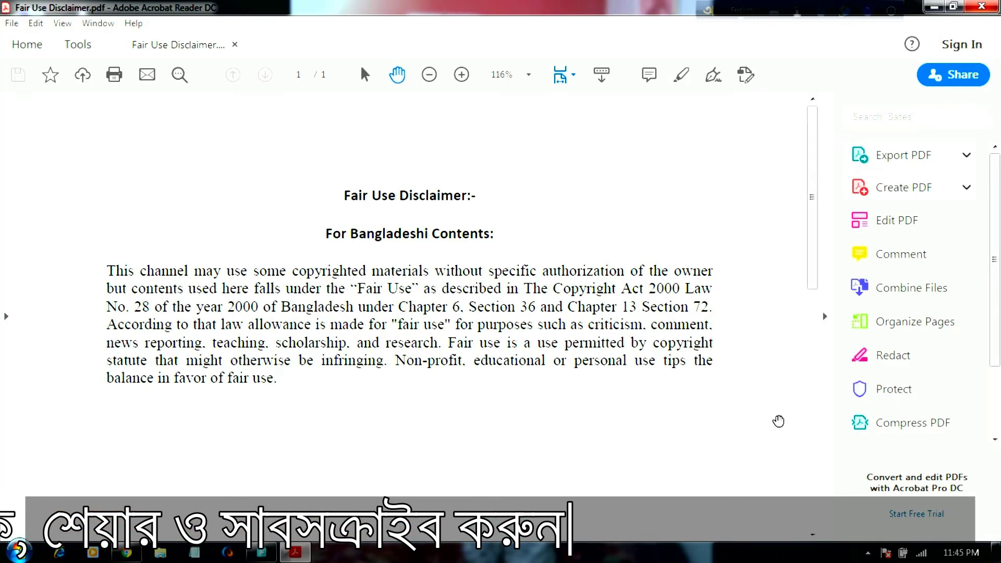
scroll(812, 536, "down", 10)
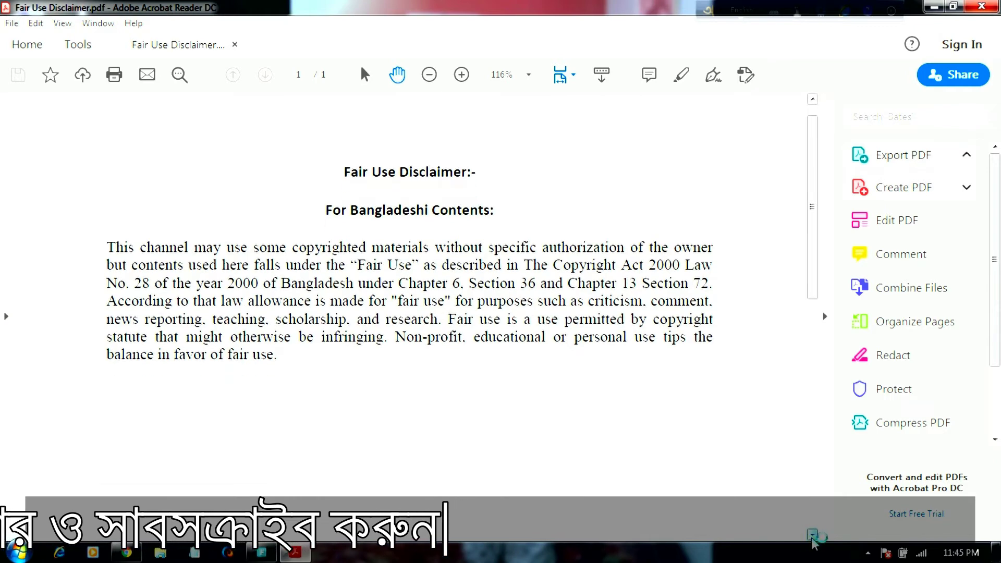
left_click(813, 99)
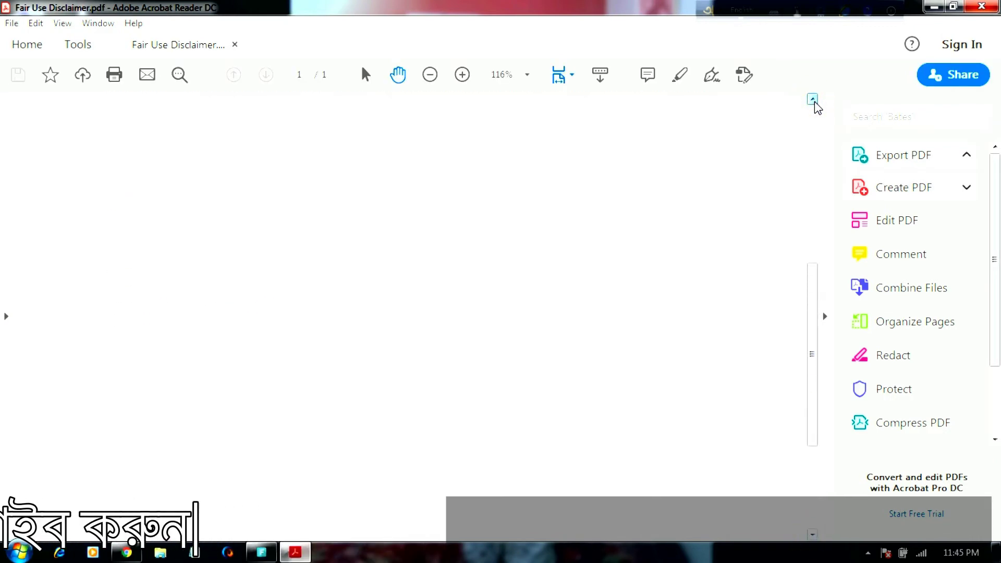